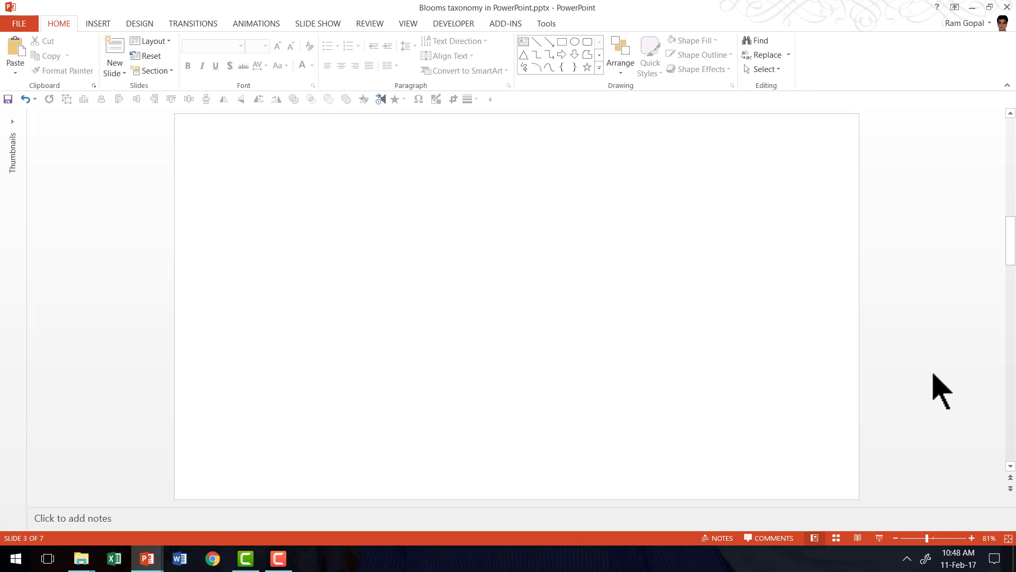
Insert a Basic Pyramid SmartArt on slide 3 and add three more tiers for six levels.
{"action": "left_click", "coordinate": [99, 23]}
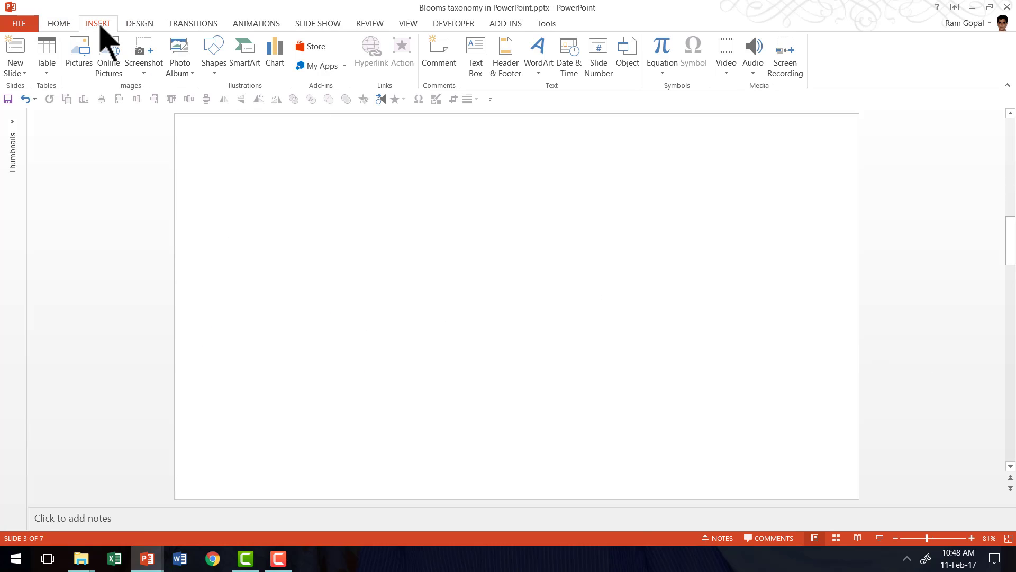
{"action": "left_click", "coordinate": [244, 67]}
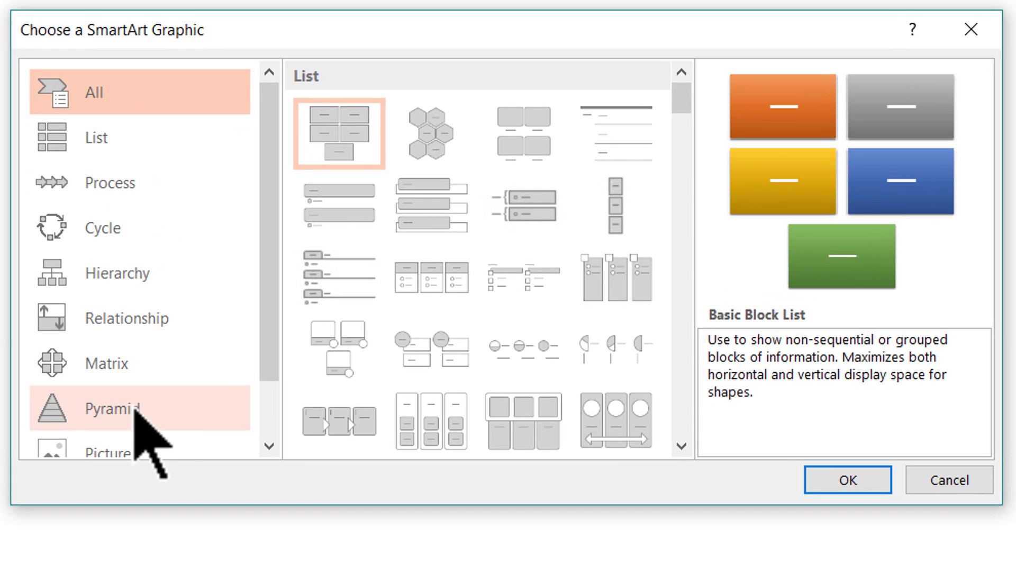
{"action": "left_click", "coordinate": [135, 409]}
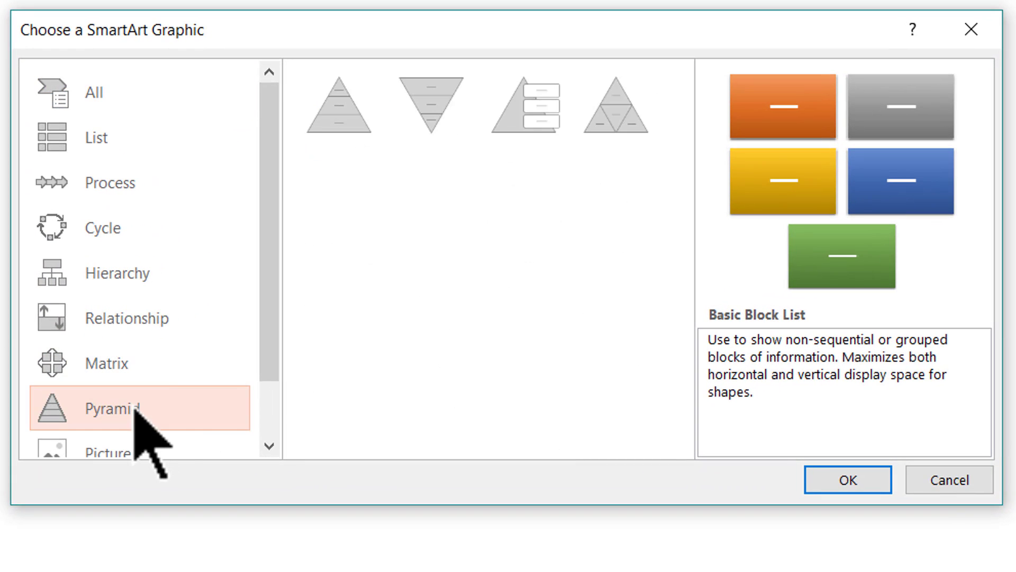
{"action": "left_click", "coordinate": [341, 114]}
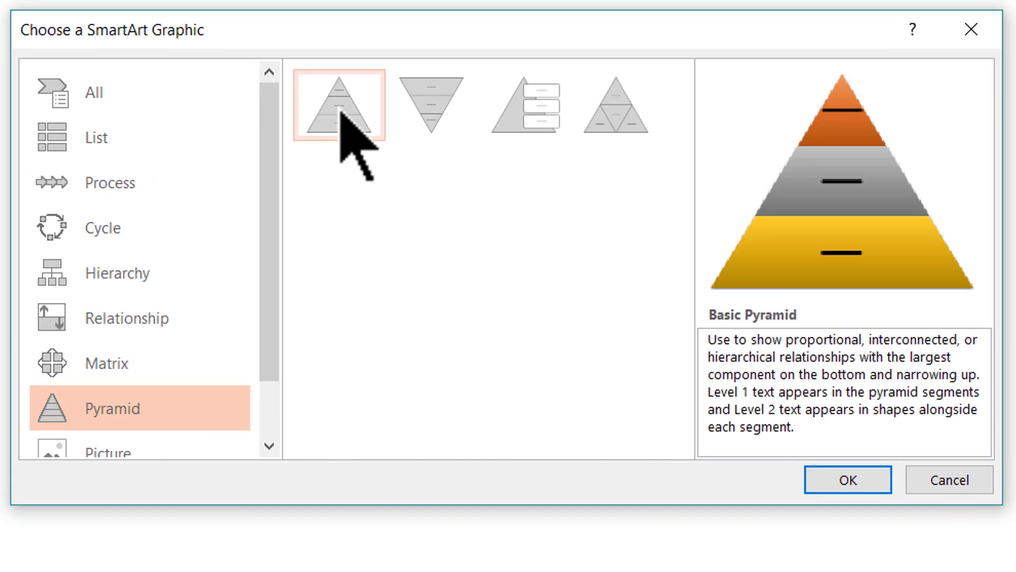
{"action": "left_click", "coordinate": [853, 477]}
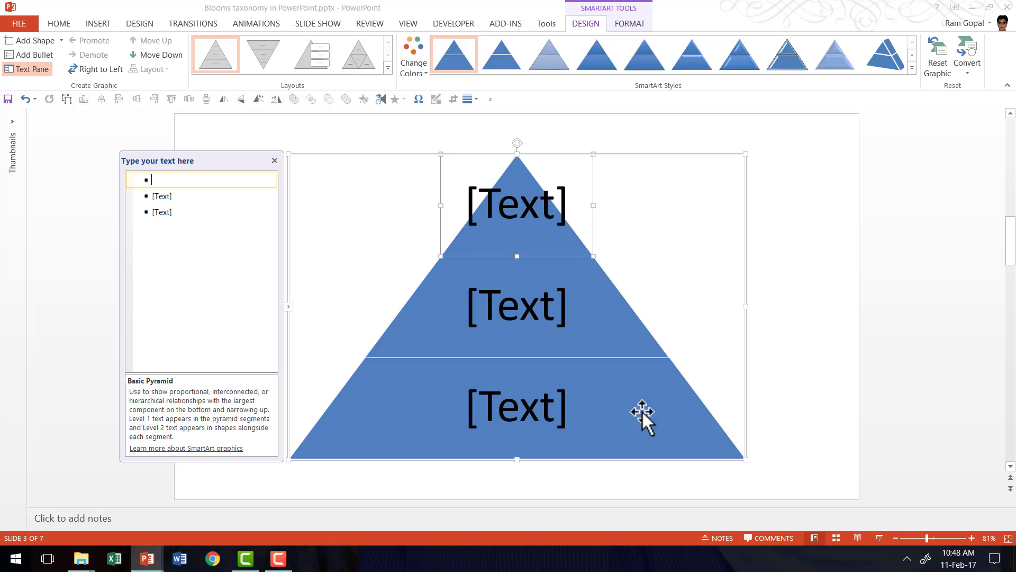
{"action": "left_click", "coordinate": [155, 212]}
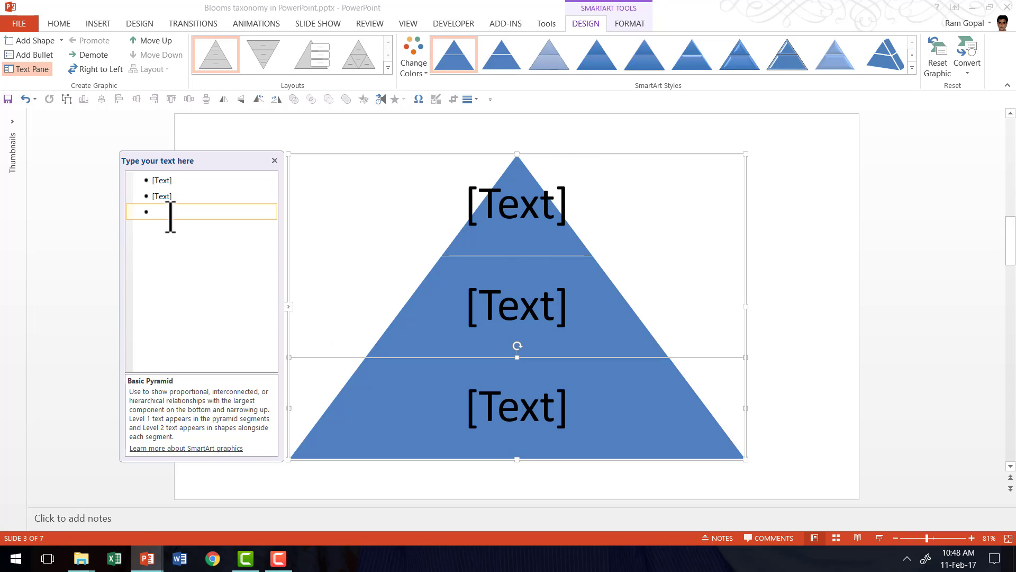
{"action": "key", "text": "Return"}
{"action": "key", "text": "Return"}
{"action": "key", "text": "Return"}
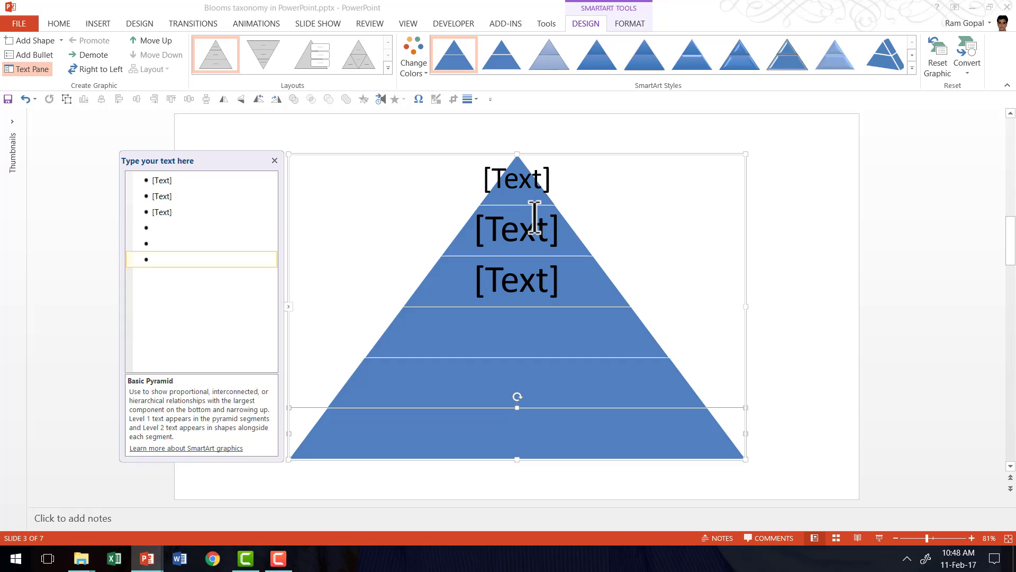
Narrow the pyramid from its right handle and convert the SmartArt to plain shapes.
{"action": "left_click", "coordinate": [745, 305]}
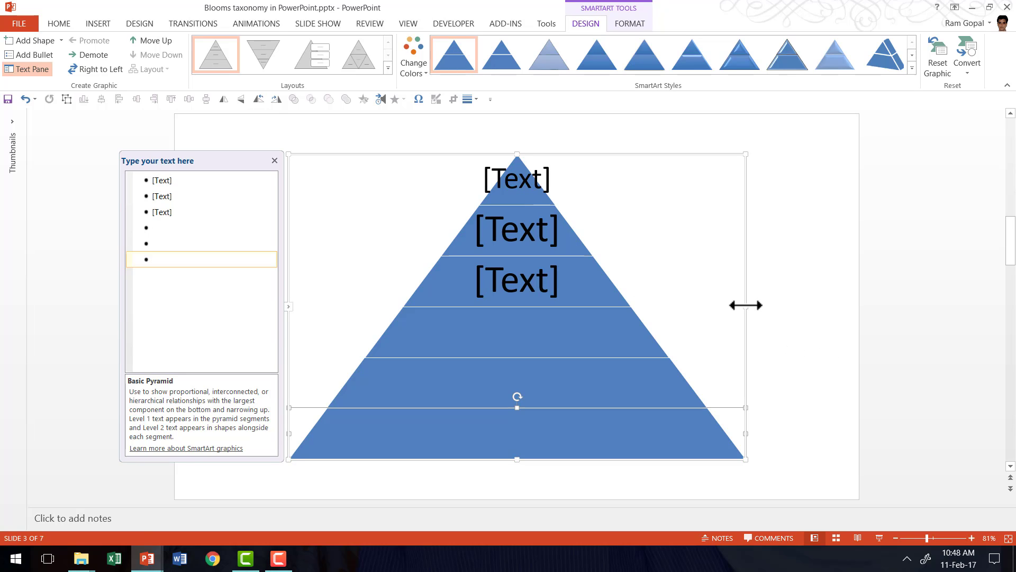
{"action": "left_click_drag", "start_coordinate": [746, 305], "coordinate": [619, 308]}
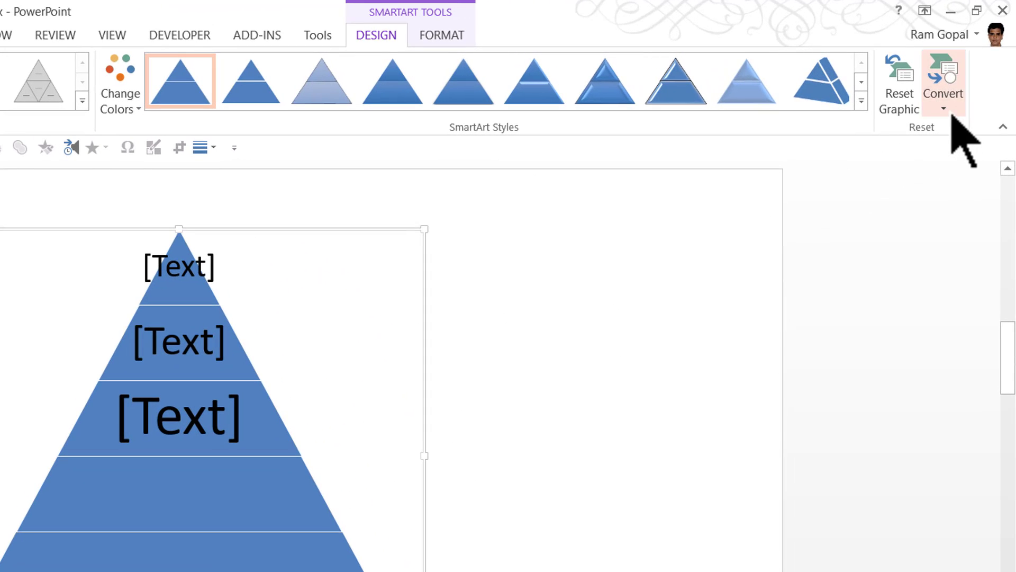
{"action": "left_click", "coordinate": [950, 112]}
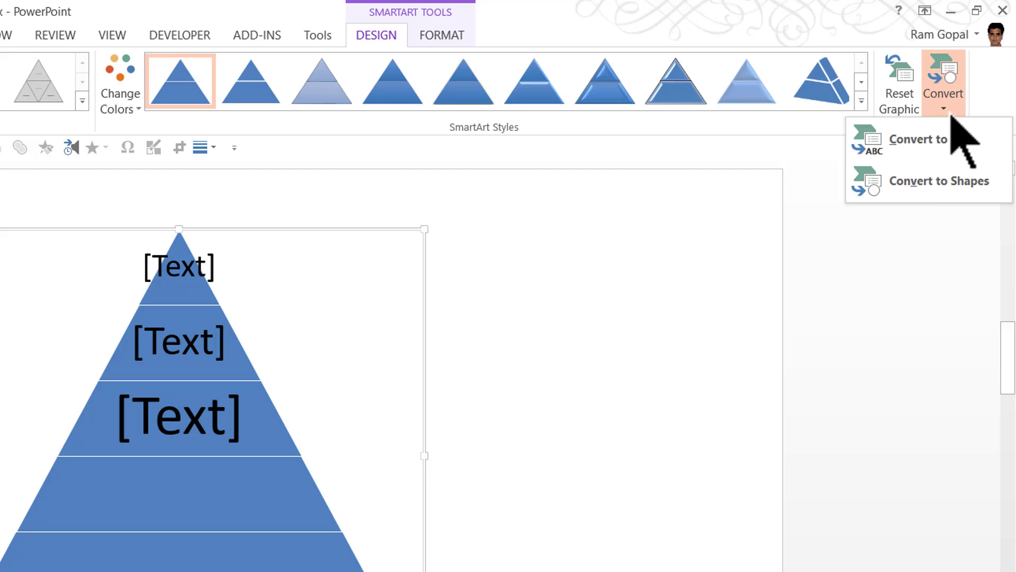
{"action": "left_click", "coordinate": [948, 199]}
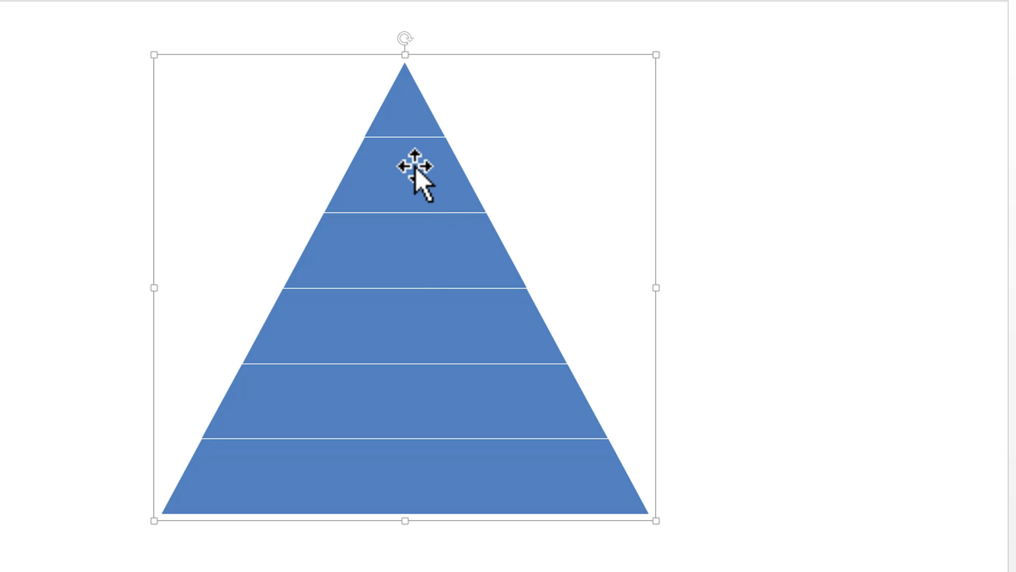
Move the pyramid right and down, then ungroup it into separate tier shapes.
{"action": "left_click_drag", "start_coordinate": [415, 166], "coordinate": [451, 203]}
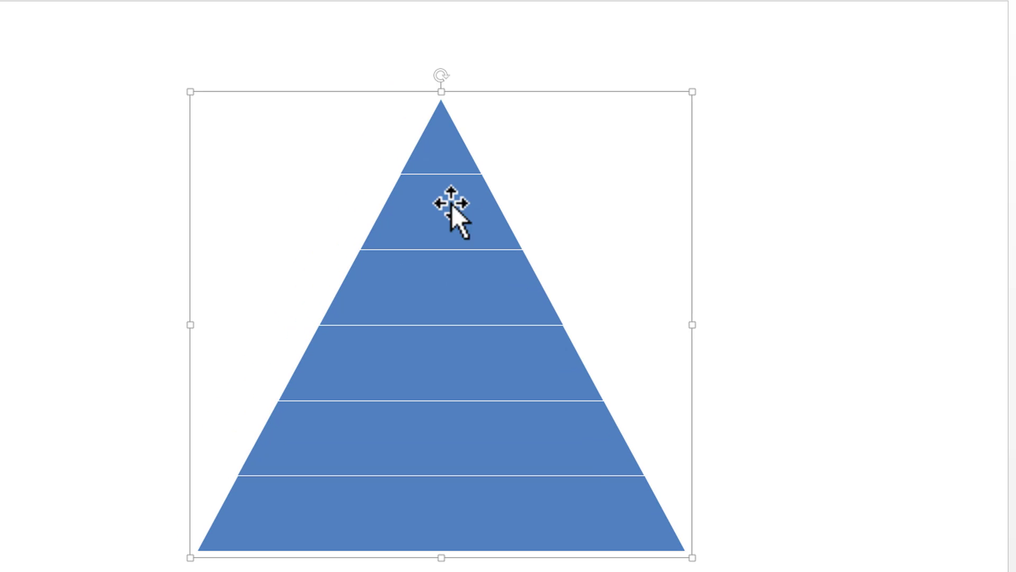
{"action": "right_click", "coordinate": [451, 205]}
{"action": "mouse_move", "coordinate": [538, 316]}
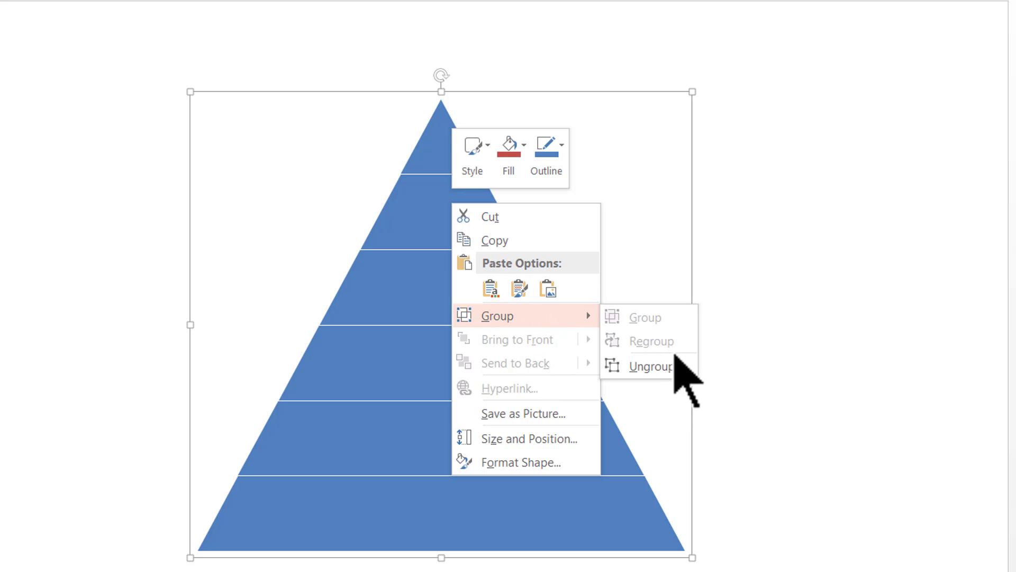
{"action": "left_click", "coordinate": [657, 367]}
{"action": "left_click", "coordinate": [862, 362]}
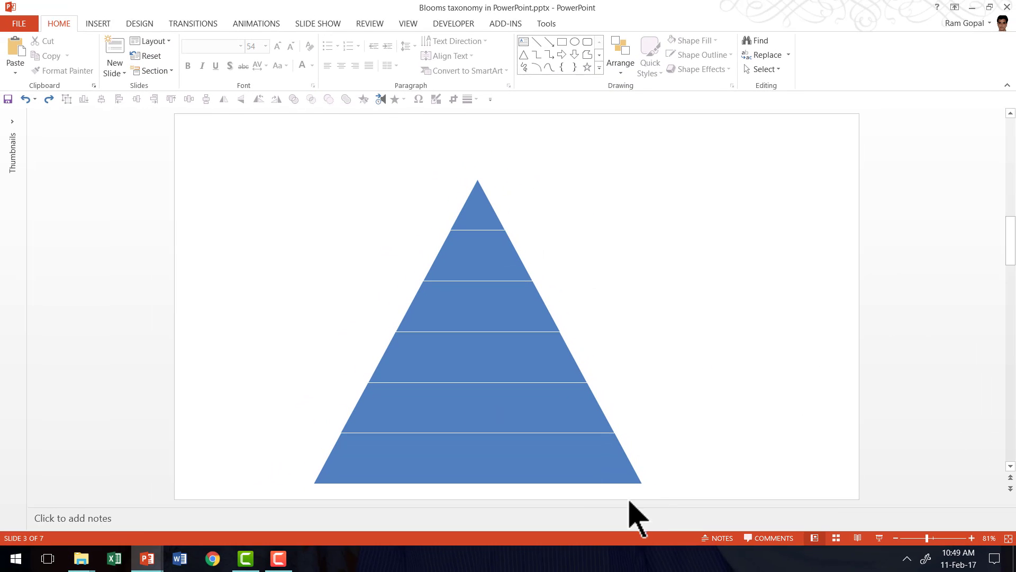
Fill the bottom three tiers dark purple, green and teal, from the base upward.
{"action": "left_click", "coordinate": [571, 464]}
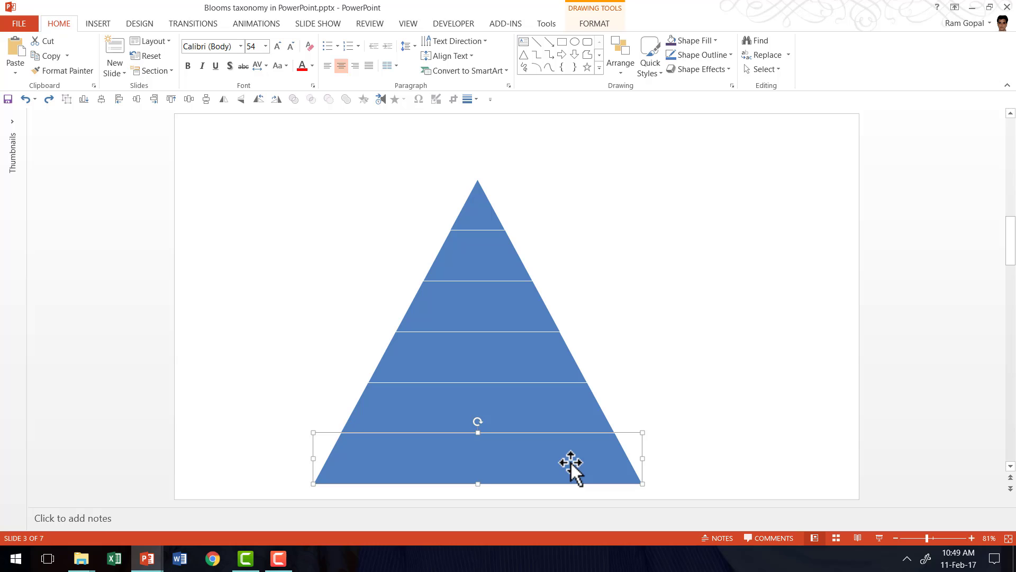
{"action": "left_click", "coordinate": [708, 41]}
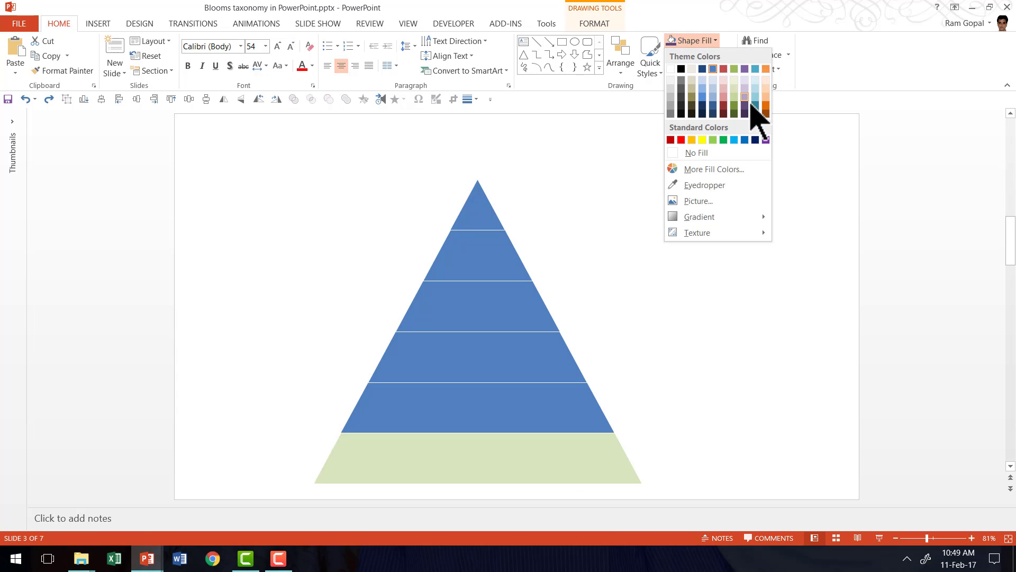
{"action": "left_click", "coordinate": [744, 113]}
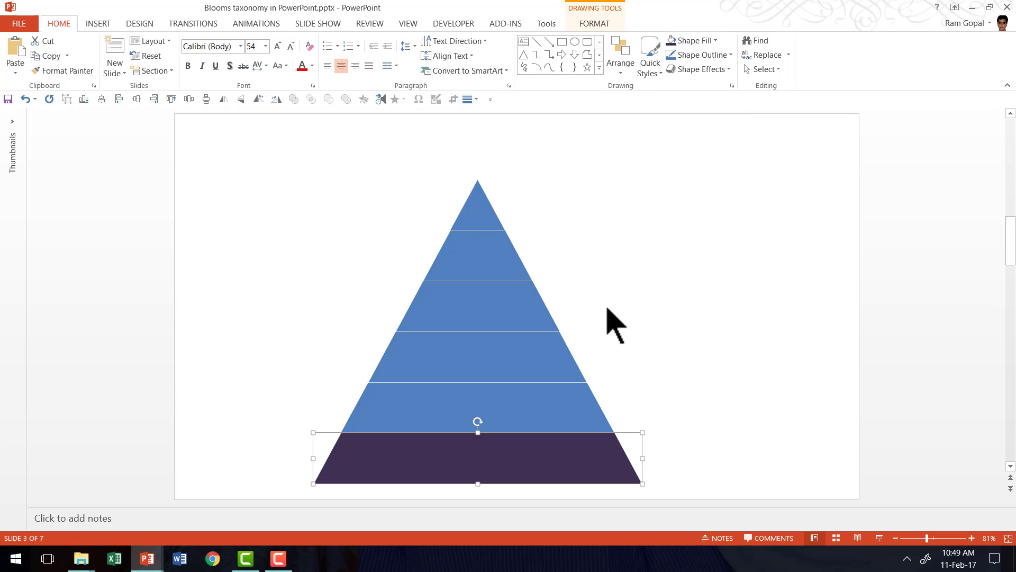
{"action": "left_click", "coordinate": [526, 385]}
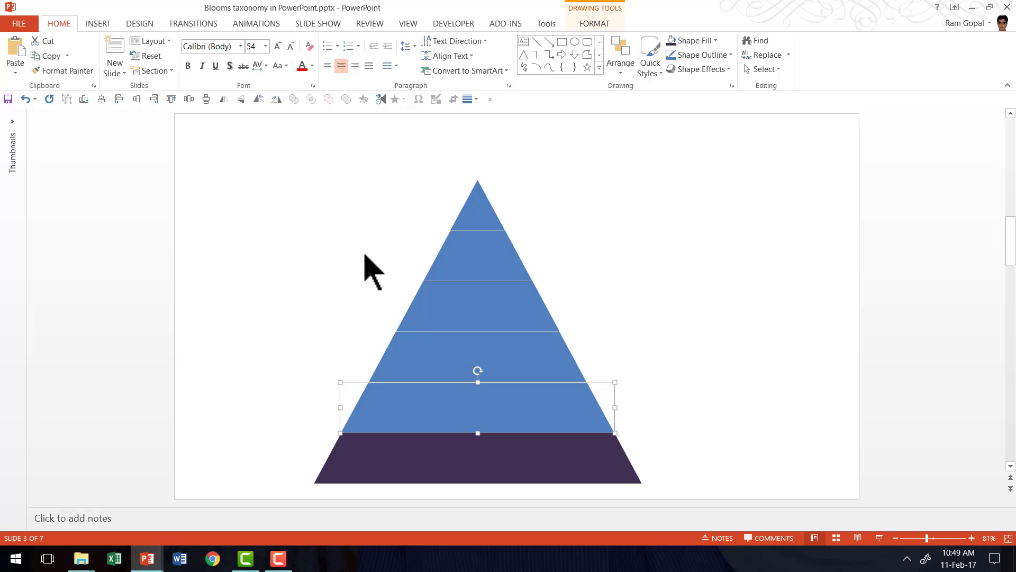
{"action": "left_click", "coordinate": [705, 44]}
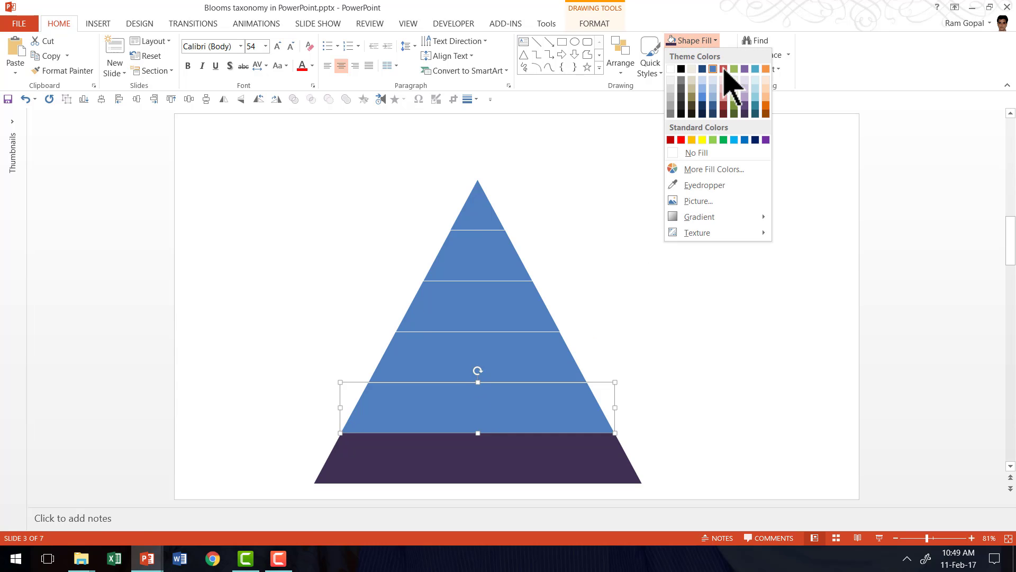
{"action": "left_click", "coordinate": [735, 105]}
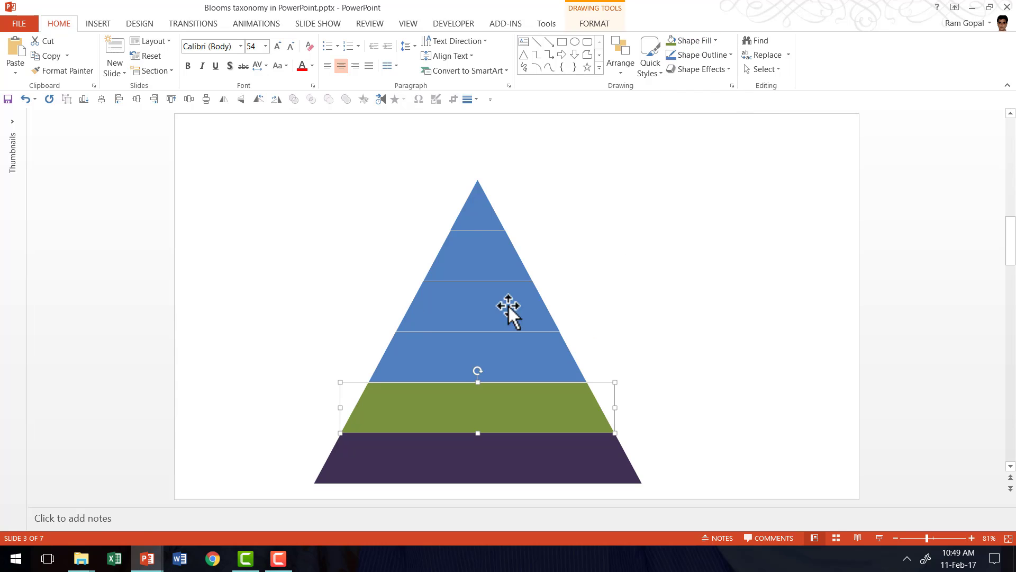
{"action": "left_click", "coordinate": [477, 338]}
{"action": "left_click", "coordinate": [694, 41]}
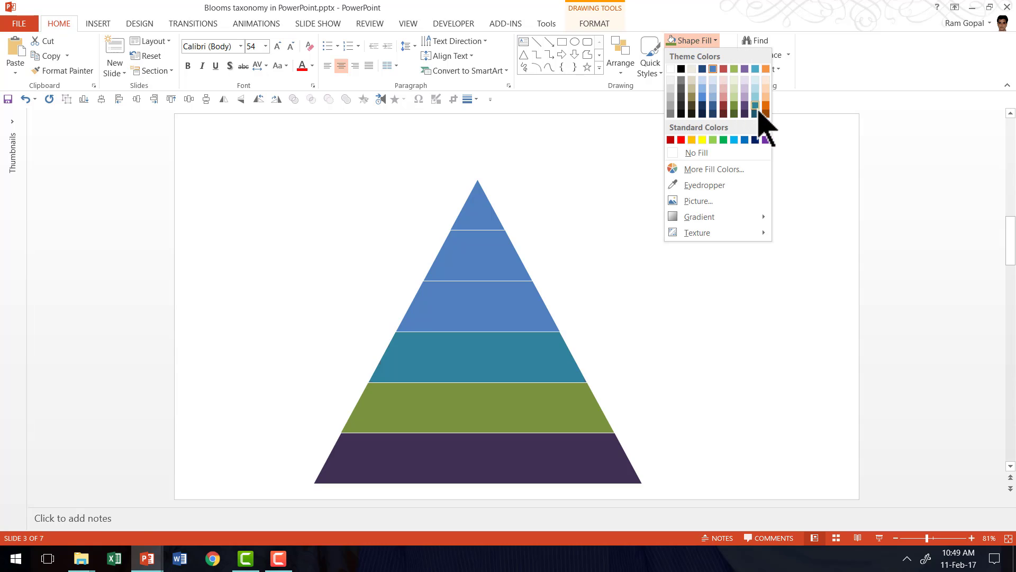
{"action": "left_click", "coordinate": [756, 105]}
Fill the fourth tier a different blue, the second-from-top tier dark red and the apex olive.
{"action": "left_click", "coordinate": [502, 290]}
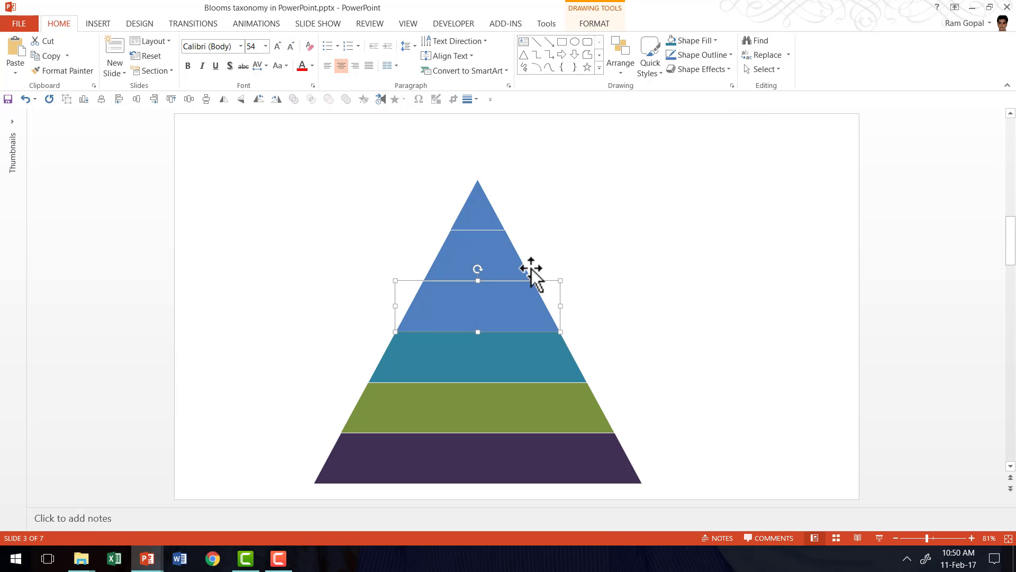
{"action": "left_click", "coordinate": [694, 42]}
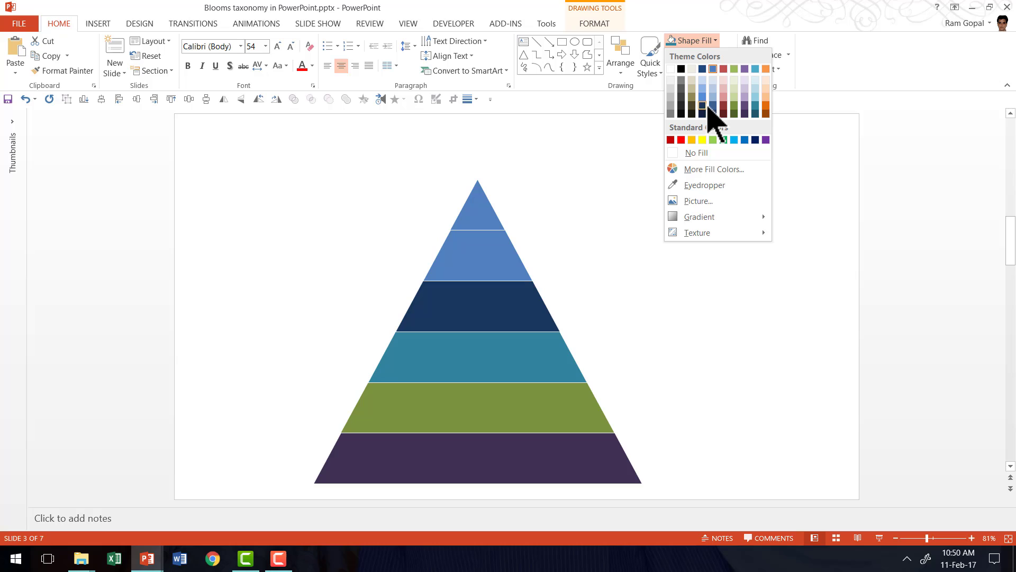
{"action": "left_click", "coordinate": [702, 98]}
{"action": "left_click", "coordinate": [470, 248]}
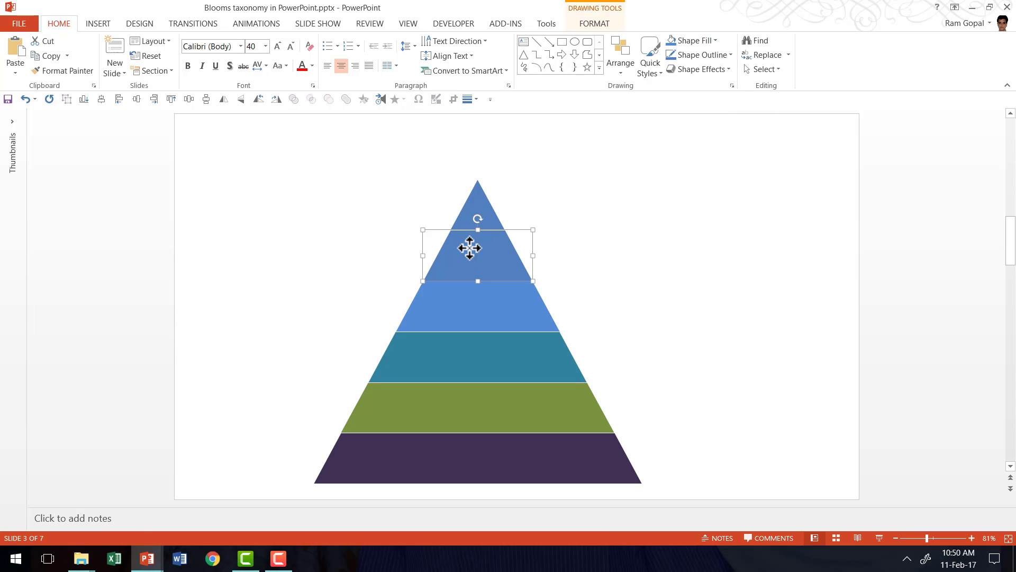
{"action": "left_click", "coordinate": [693, 41]}
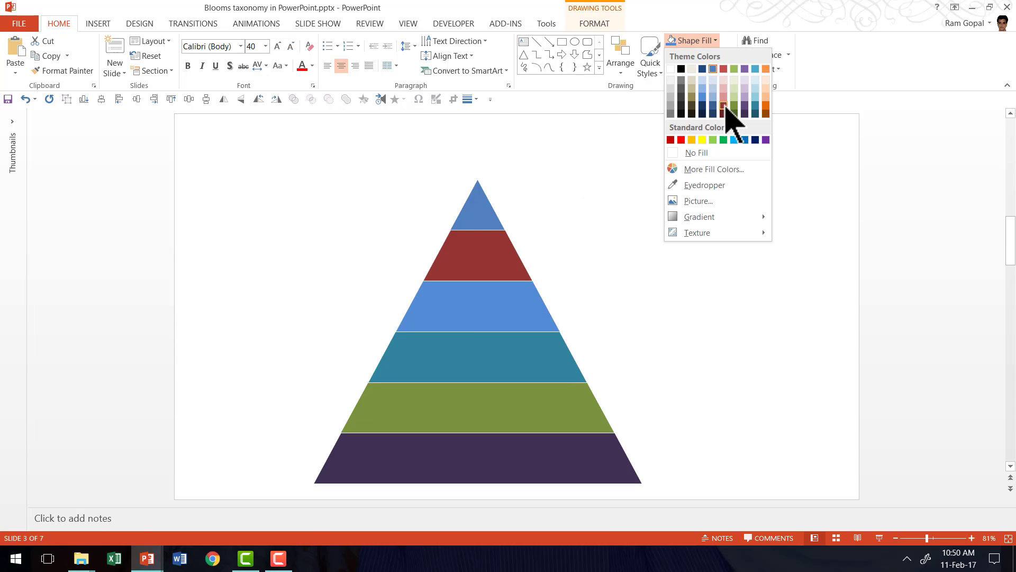
{"action": "left_click", "coordinate": [724, 104]}
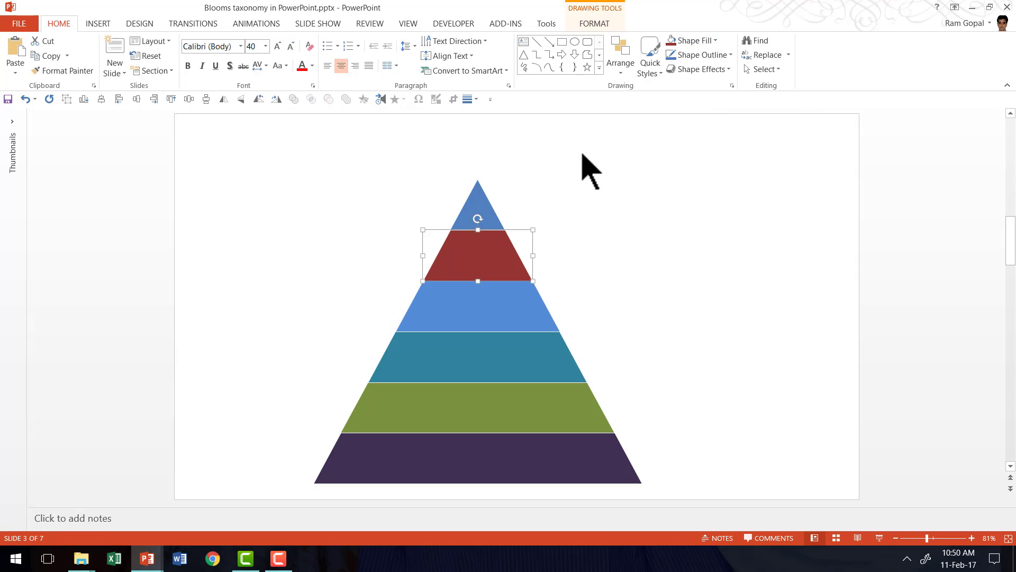
{"action": "left_click", "coordinate": [486, 185]}
{"action": "left_click", "coordinate": [474, 192]}
{"action": "left_click", "coordinate": [698, 41]}
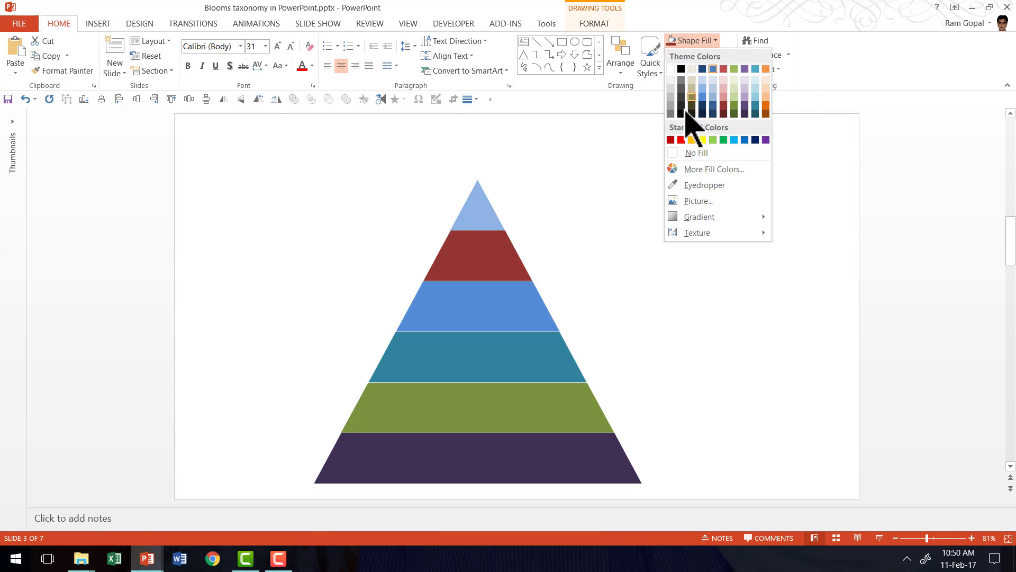
{"action": "left_click", "coordinate": [692, 105]}
{"action": "left_click", "coordinate": [637, 211]}
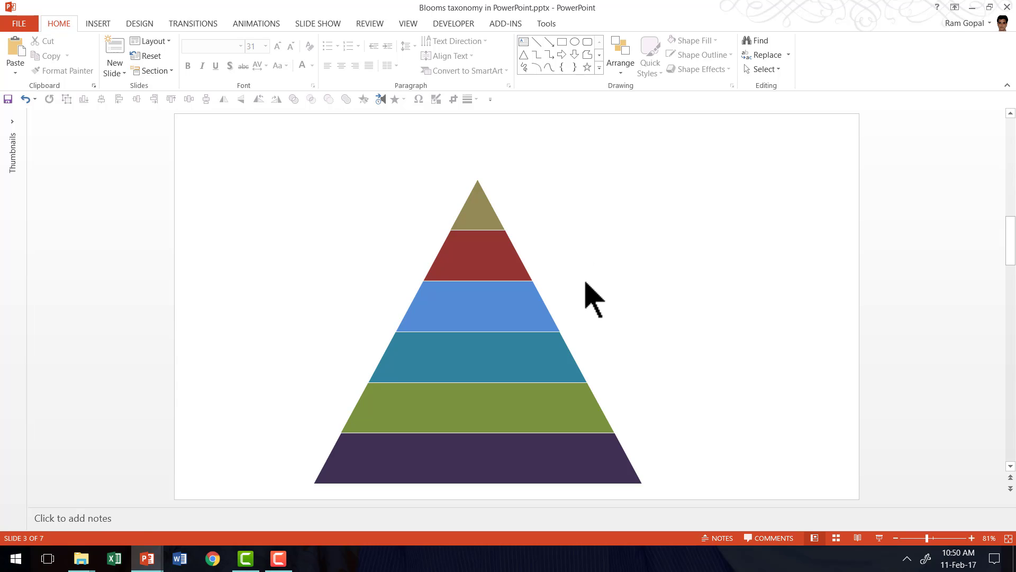
On slide 2, select just the Bloom's Taxonomy label text boxes, leaving out the tier shapes, then return to slide 3.
{"action": "left_click", "coordinate": [735, 436]}
{"action": "scroll", "coordinate": [723, 325], "scroll_direction": "up", "scroll_amount": 1}
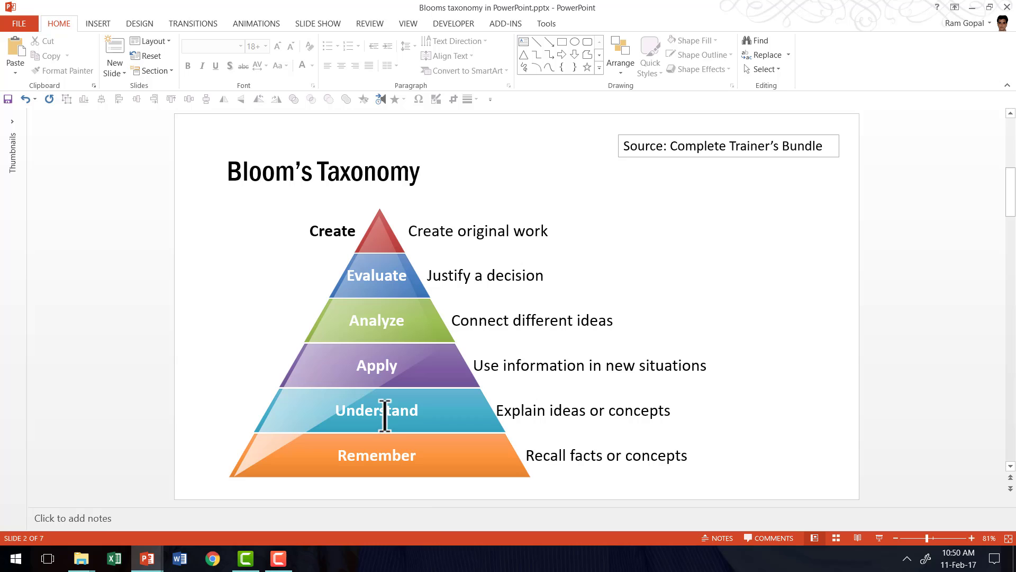
{"action": "mouse_move", "coordinate": [466, 488]}
{"action": "left_mouse_down"}
{"action": "mouse_move", "coordinate": [243, 221]}
{"action": "mouse_move", "coordinate": [266, 186]}
{"action": "left_mouse_up"}
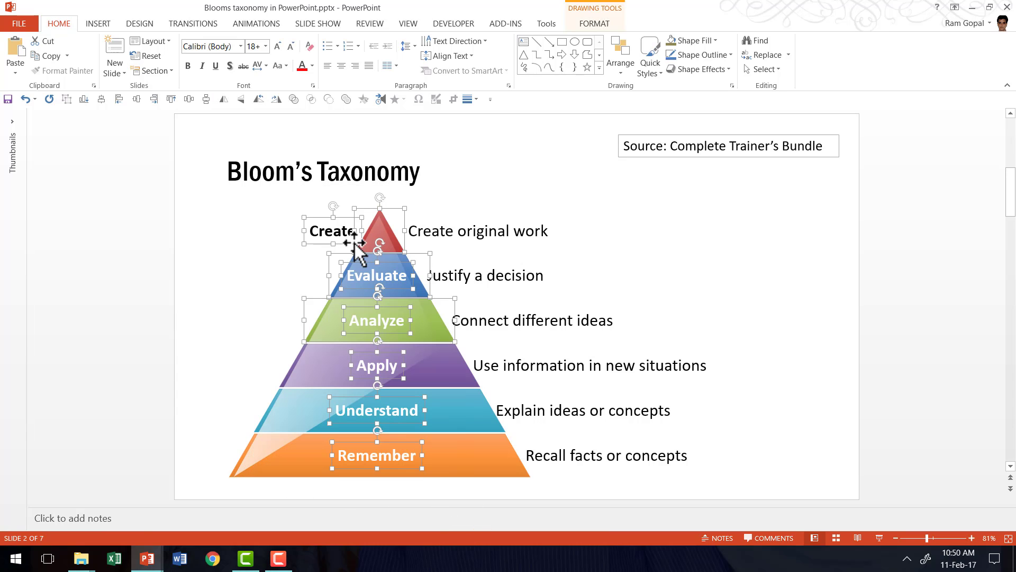
{"action": "left_click", "coordinate": [405, 214], "text": "shift"}
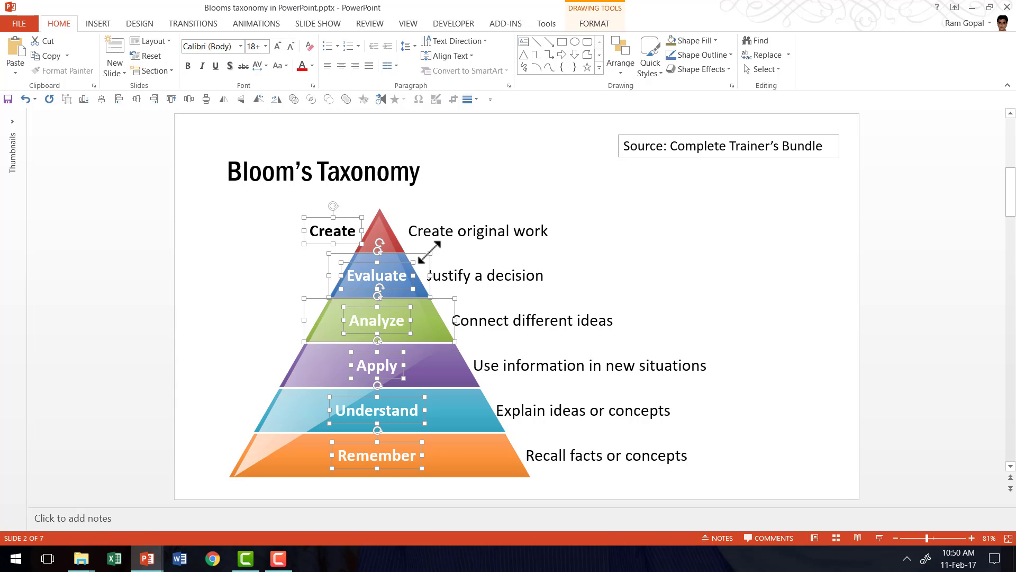
{"action": "left_click", "coordinate": [403, 274], "text": "shift"}
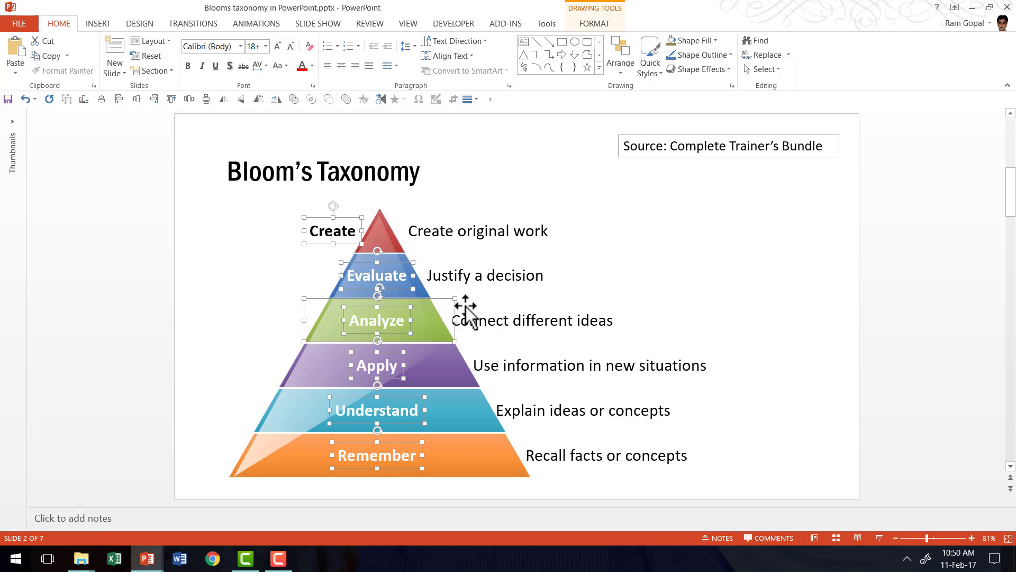
{"action": "left_click", "coordinate": [493, 292], "text": "shift"}
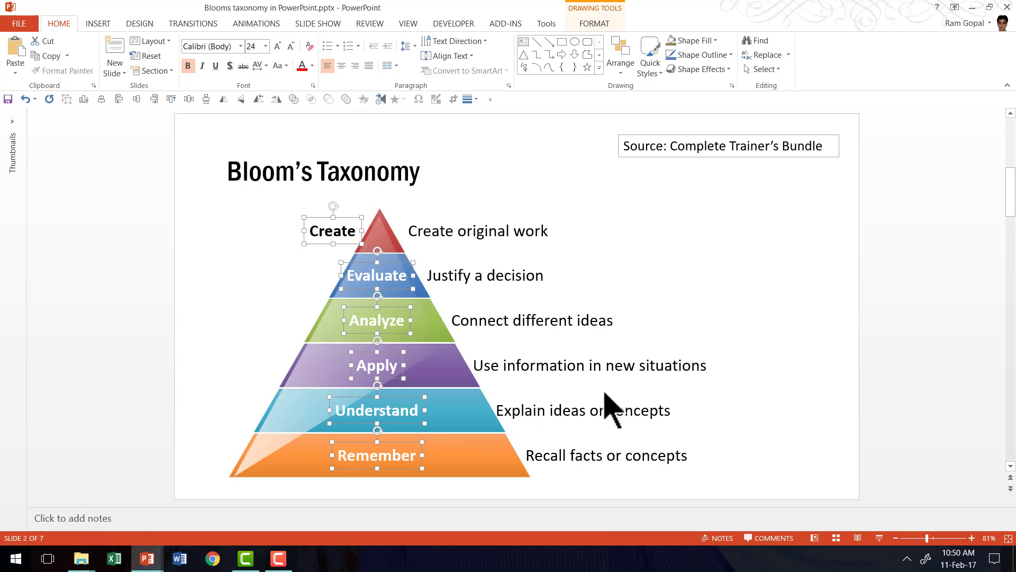
{"action": "scroll", "coordinate": [608, 405], "scroll_direction": "down", "scroll_amount": 1}
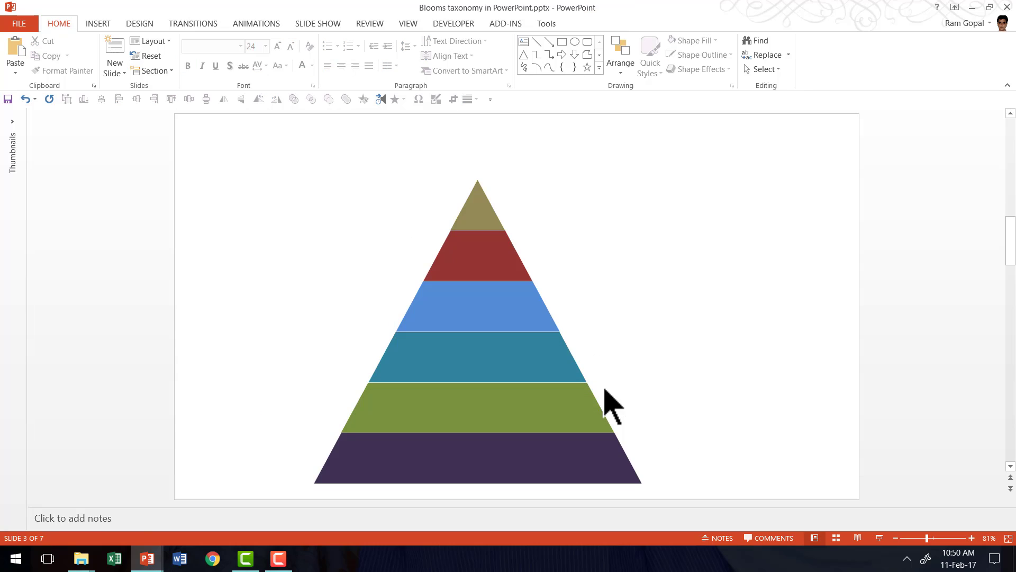
Paste the six copied labels and move them onto the pyramid tiers.
{"action": "key", "text": "ctrl+v"}
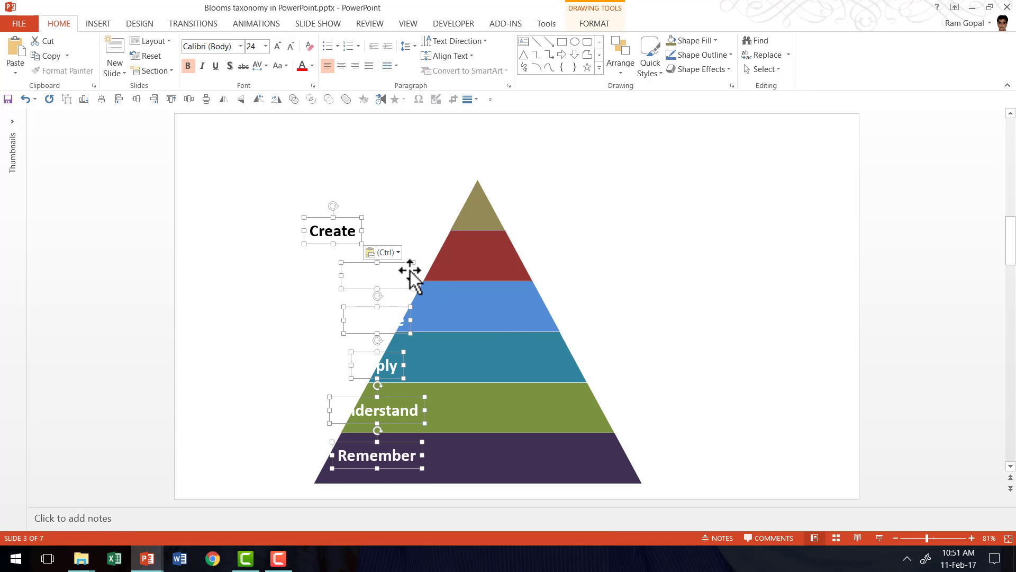
{"action": "left_click_drag", "start_coordinate": [410, 262], "coordinate": [506, 256]}
{"action": "left_click", "coordinate": [683, 313]}
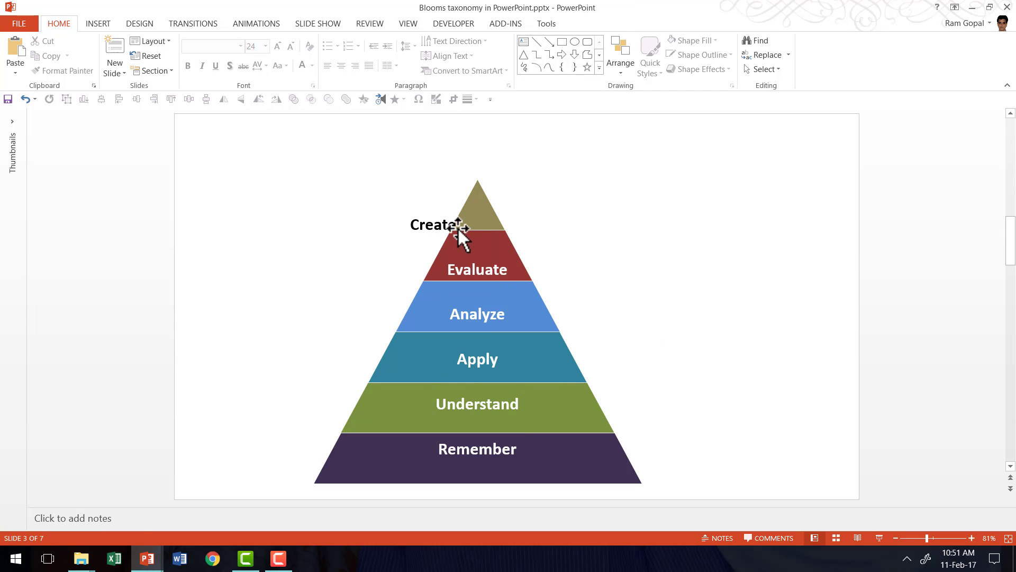
Place the Create label beside the apex and centre Evaluate on the red tier.
{"action": "left_click_drag", "start_coordinate": [418, 236], "coordinate": [408, 217]}
{"action": "left_click", "coordinate": [495, 267]}
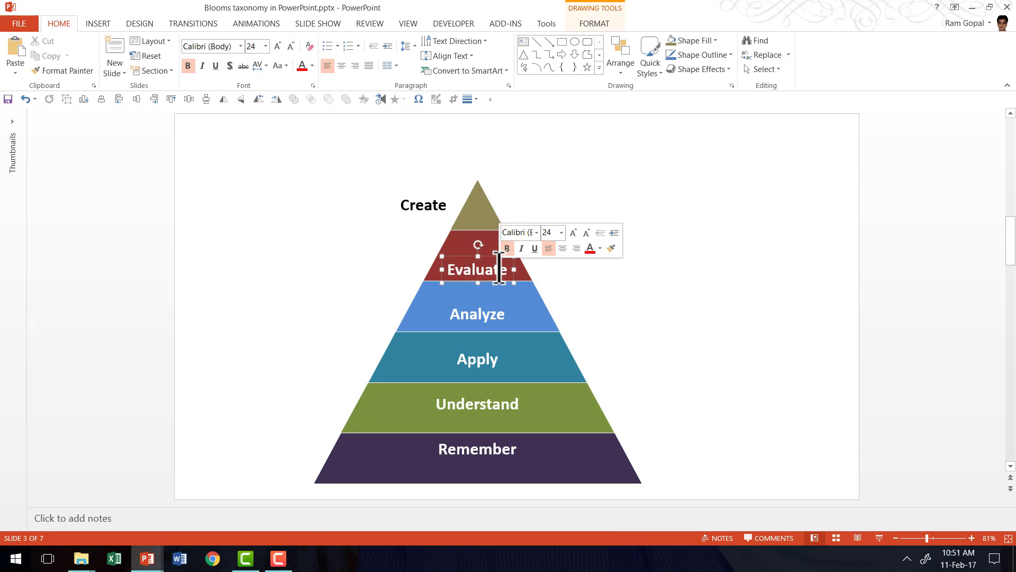
{"action": "left_click_drag", "start_coordinate": [493, 266], "coordinate": [492, 250]}
{"action": "left_click", "coordinate": [676, 420]}
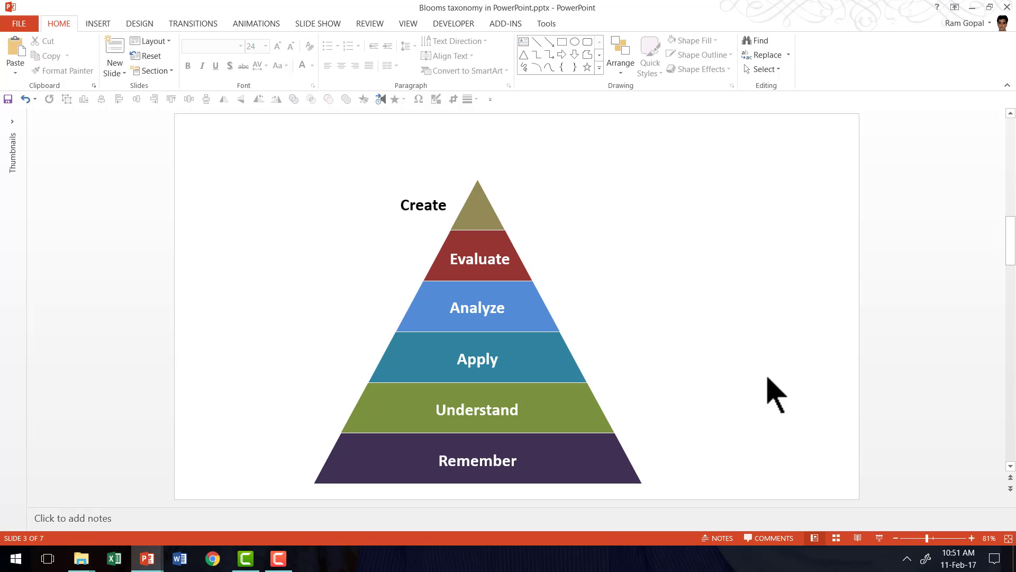
{"action": "mouse_move", "coordinate": [676, 494]}
{"action": "left_mouse_down"}
{"action": "mouse_move", "coordinate": [456, 476]}
{"action": "mouse_move", "coordinate": [117, 369]}
{"action": "mouse_move", "coordinate": [310, 439]}
{"action": "left_mouse_up"}
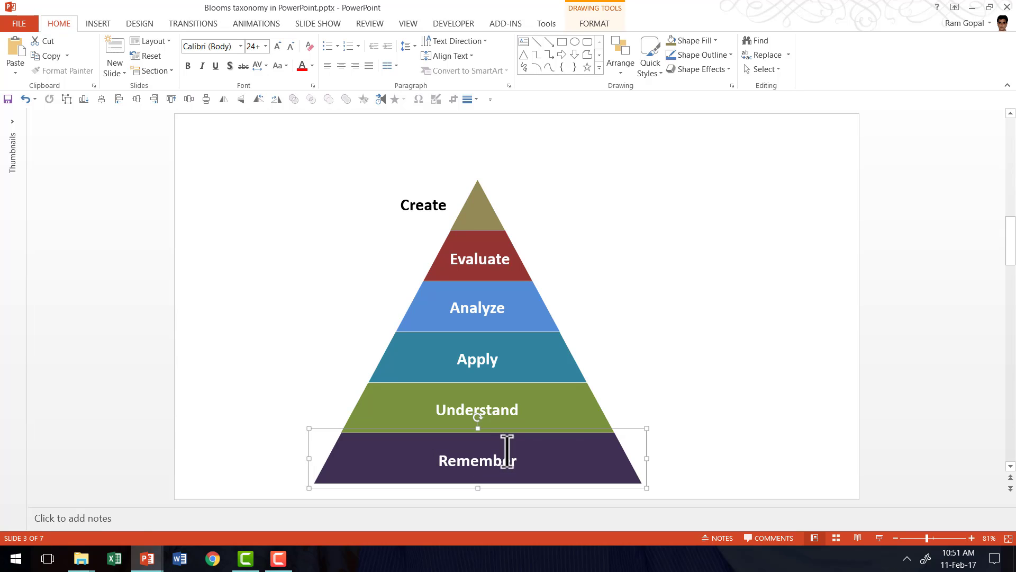
Click through the tiers from Understand up to the Create label, then clear the selection.
{"action": "left_click", "coordinate": [490, 411]}
{"action": "left_click", "coordinate": [501, 358]}
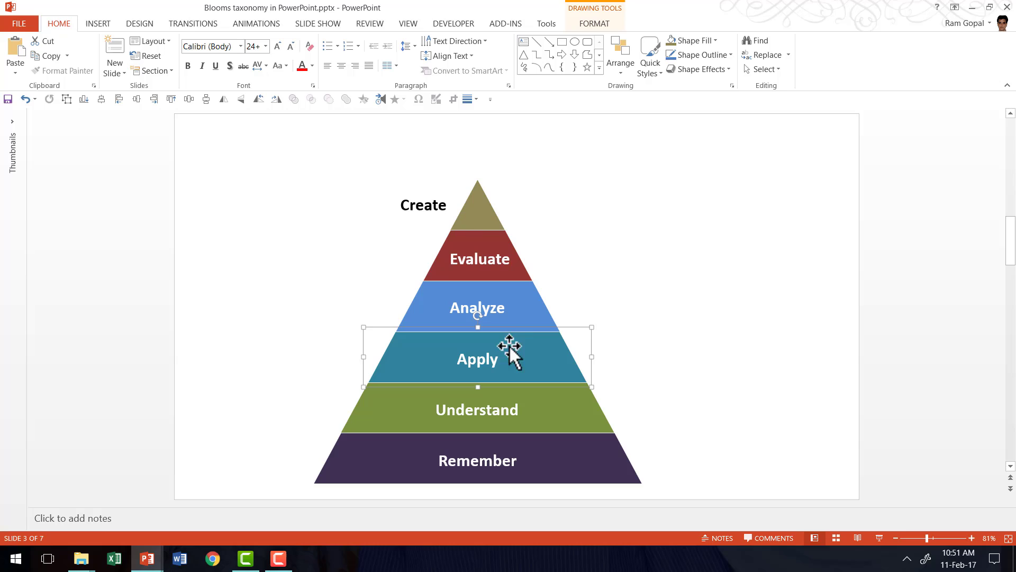
{"action": "left_click", "coordinate": [496, 304]}
{"action": "left_click", "coordinate": [502, 243]}
{"action": "left_click", "coordinate": [492, 225]}
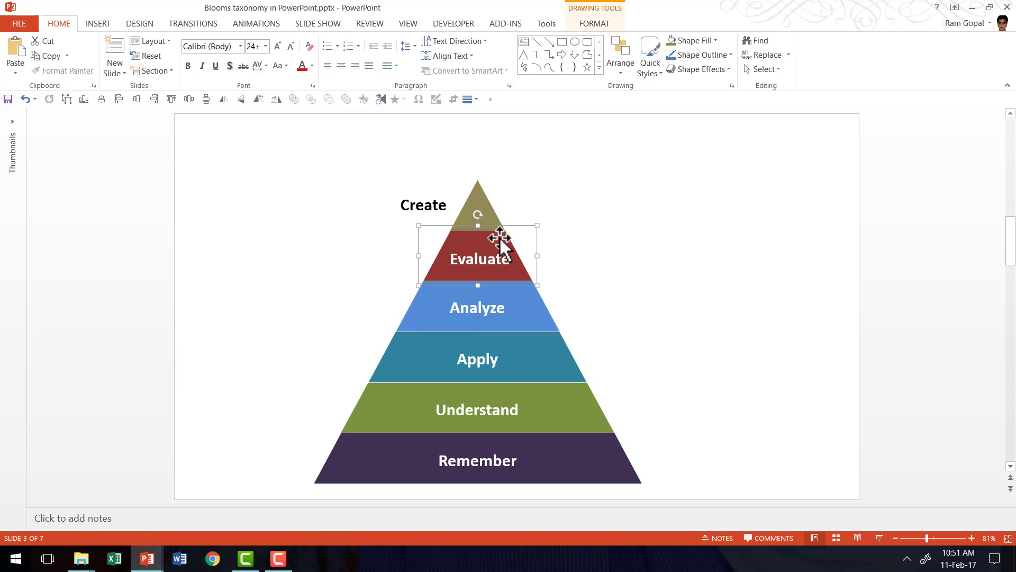
{"action": "left_click", "coordinate": [463, 215]}
{"action": "key", "text": "Escape"}
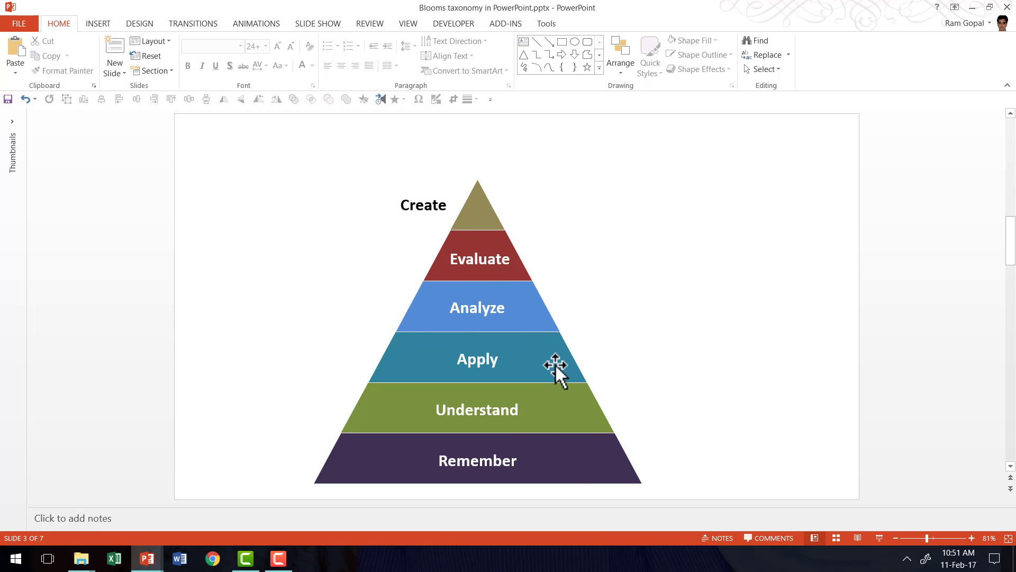
Select the tiers bottom-up: Remember, Understand, Analyze, Evaluate and Create.
{"action": "left_click", "coordinate": [559, 449]}
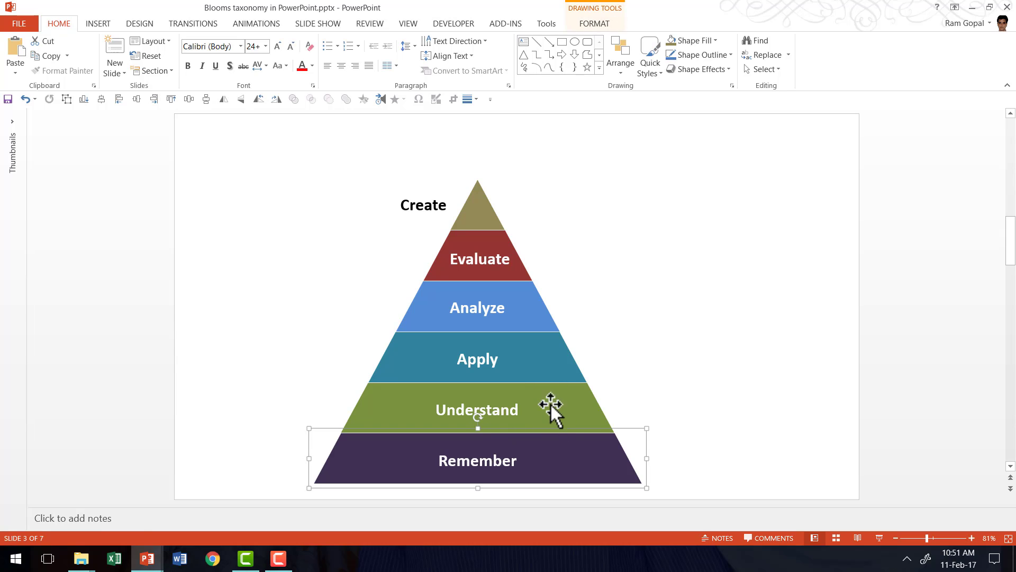
{"action": "left_click", "coordinate": [548, 402], "text": "shift"}
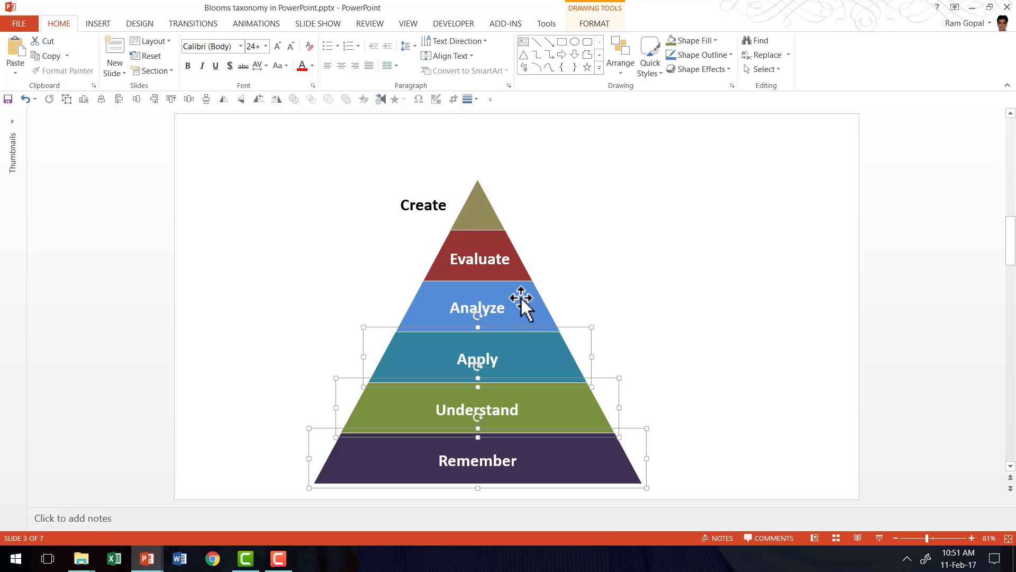
{"action": "left_click", "coordinate": [522, 299], "text": "shift"}
{"action": "left_click", "coordinate": [512, 261], "text": "shift"}
{"action": "left_click", "coordinate": [491, 201], "text": "shift"}
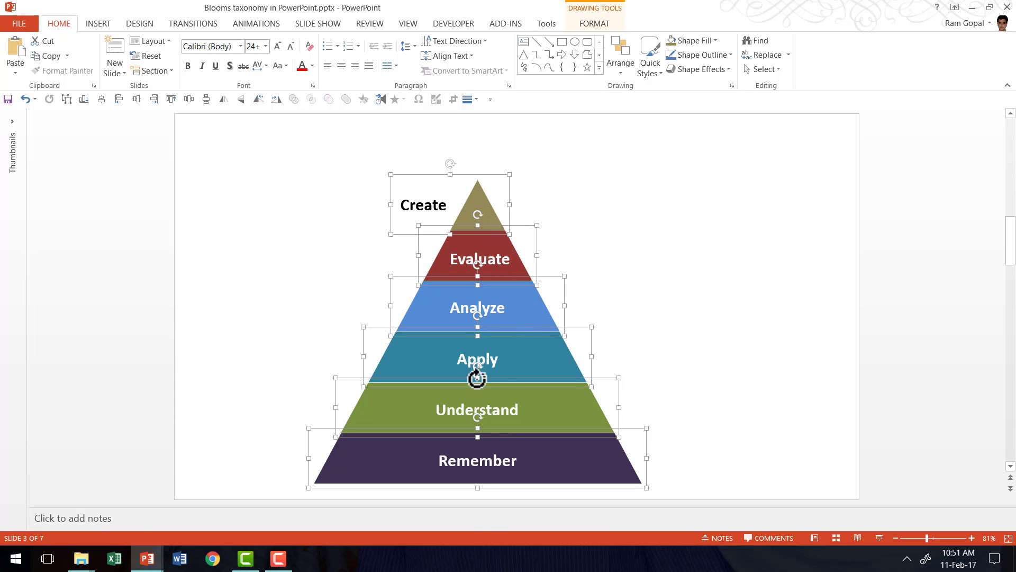
Give the selected tiers a Wipe entrance animation with Start set to On Click.
{"action": "left_click", "coordinate": [271, 25]}
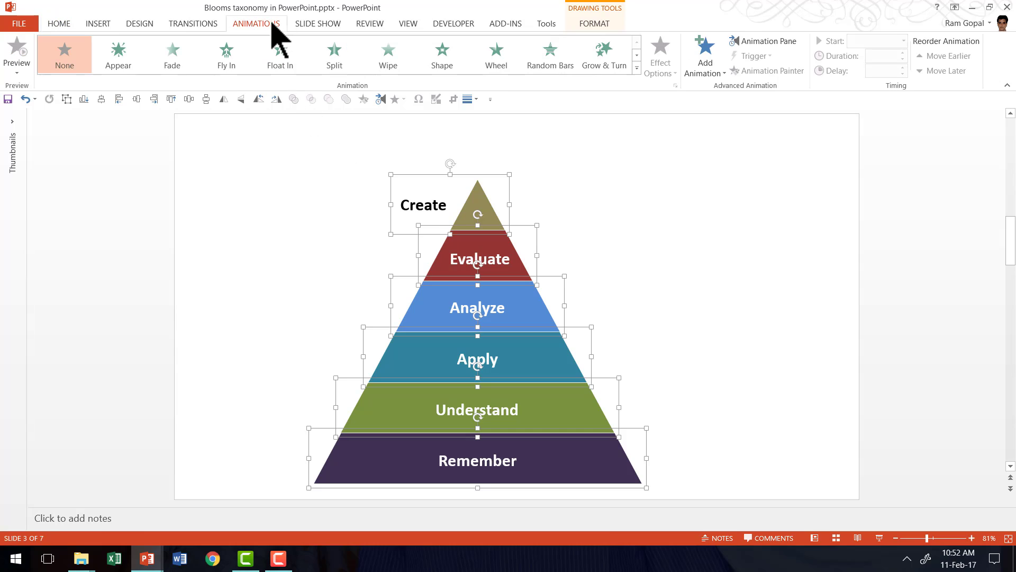
{"action": "left_click", "coordinate": [384, 56]}
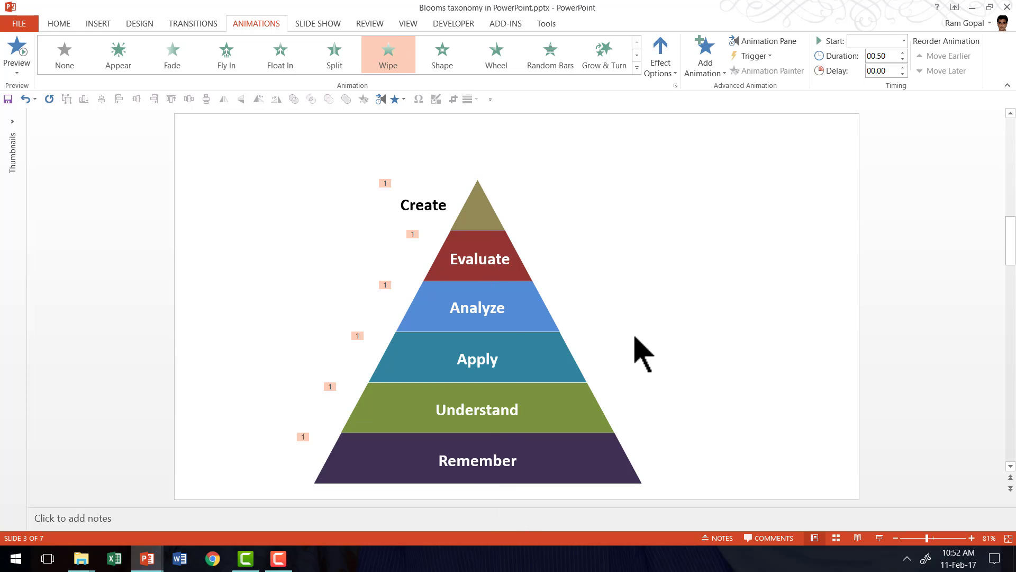
{"action": "left_click", "coordinate": [903, 41]}
{"action": "left_click", "coordinate": [873, 57]}
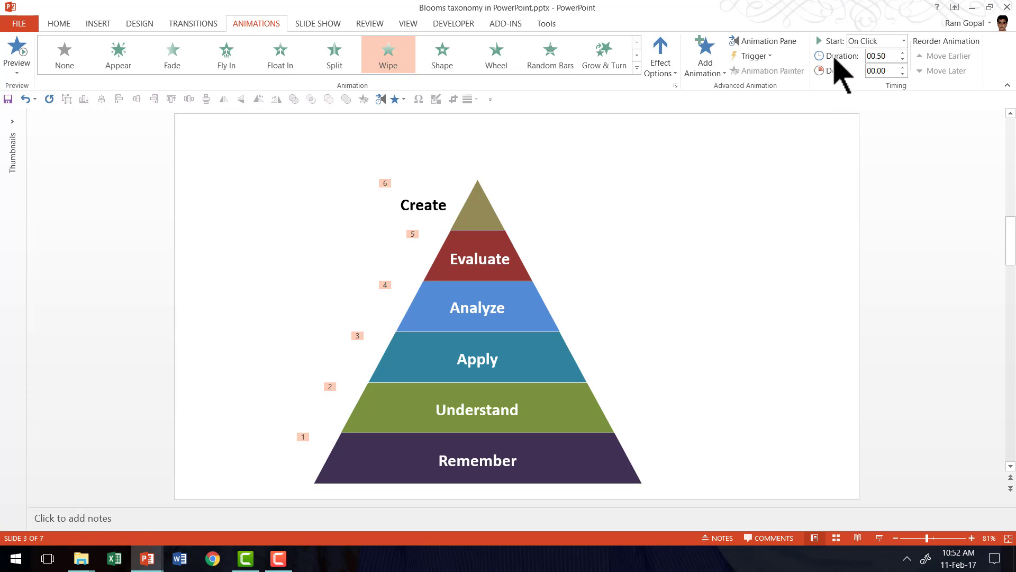